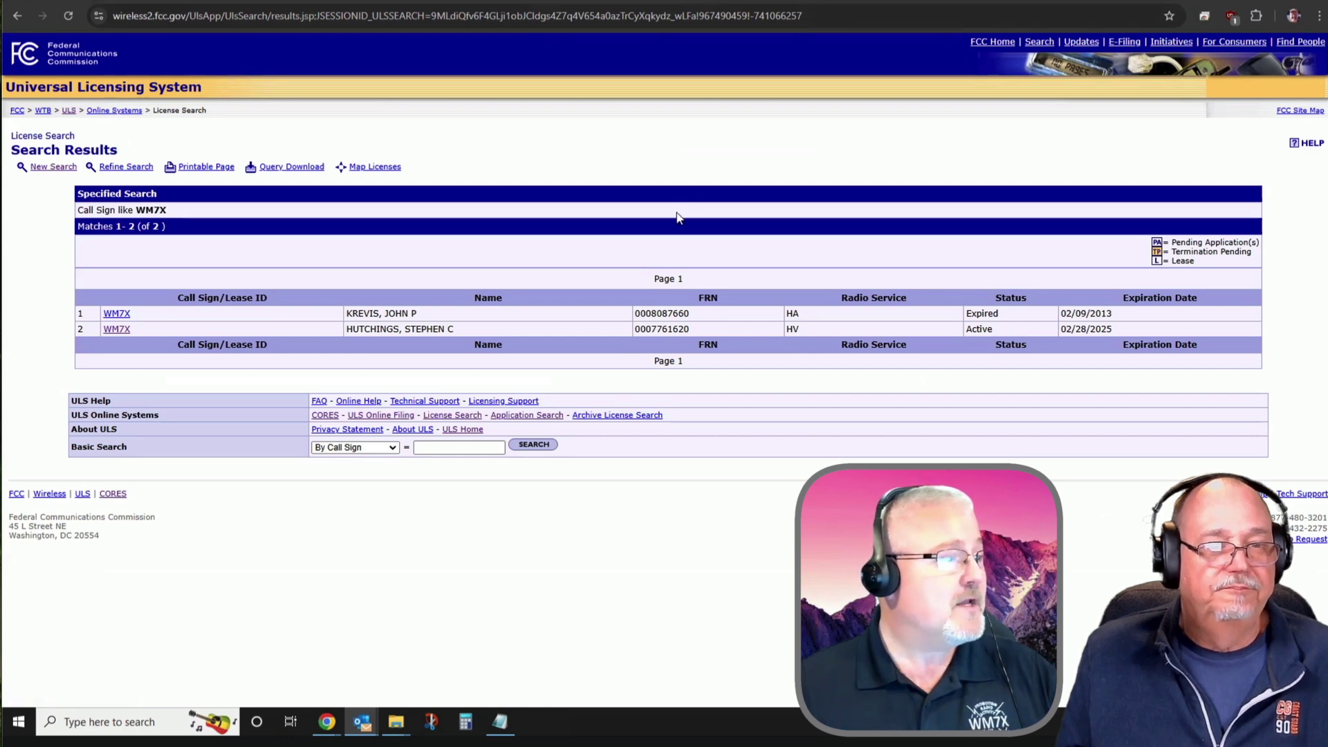
Step: Copy the licensee's FRN from the WM7X search results and return to the WM7X license overview
double_click(658, 329)
right_click(656, 331)
left_click(683, 343)
left_click(669, 1)
left_click(359, 2)
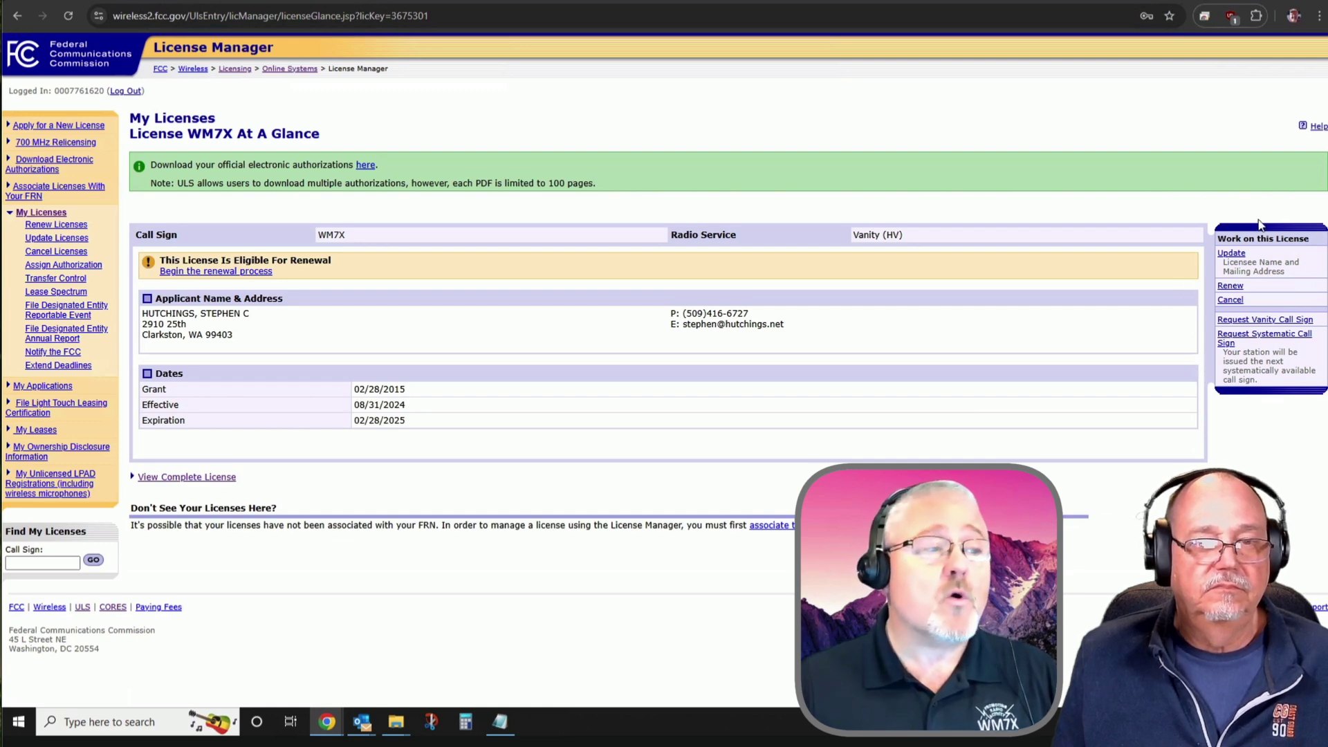
Step: Choose Renew under Work on this License for WM7X
left_click(1231, 287)
Step: Mark Licensee Name and Mailing Address for update, keep both fee exemptions at No, and confirm licensee details
left_click(17, 313)
left_click(1048, 399)
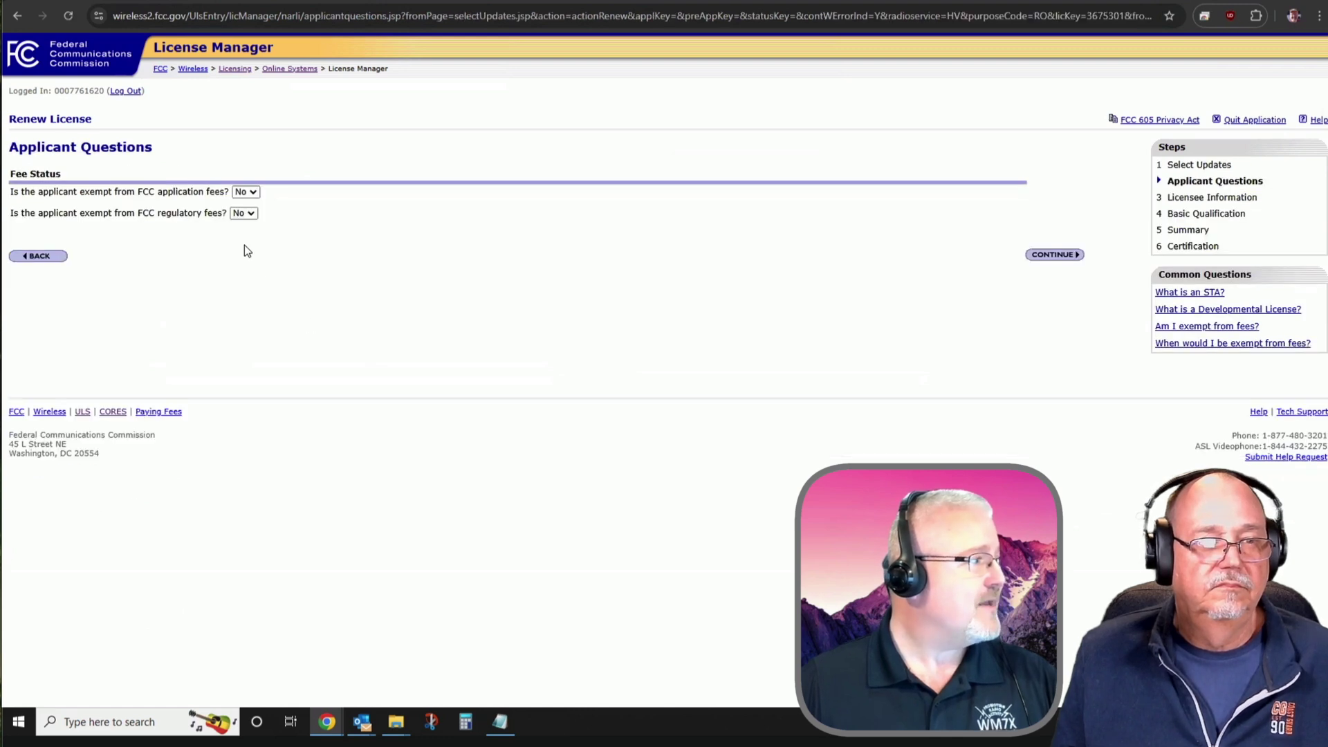
left_click(1054, 255)
left_click(421, 535)
left_click(1069, 580)
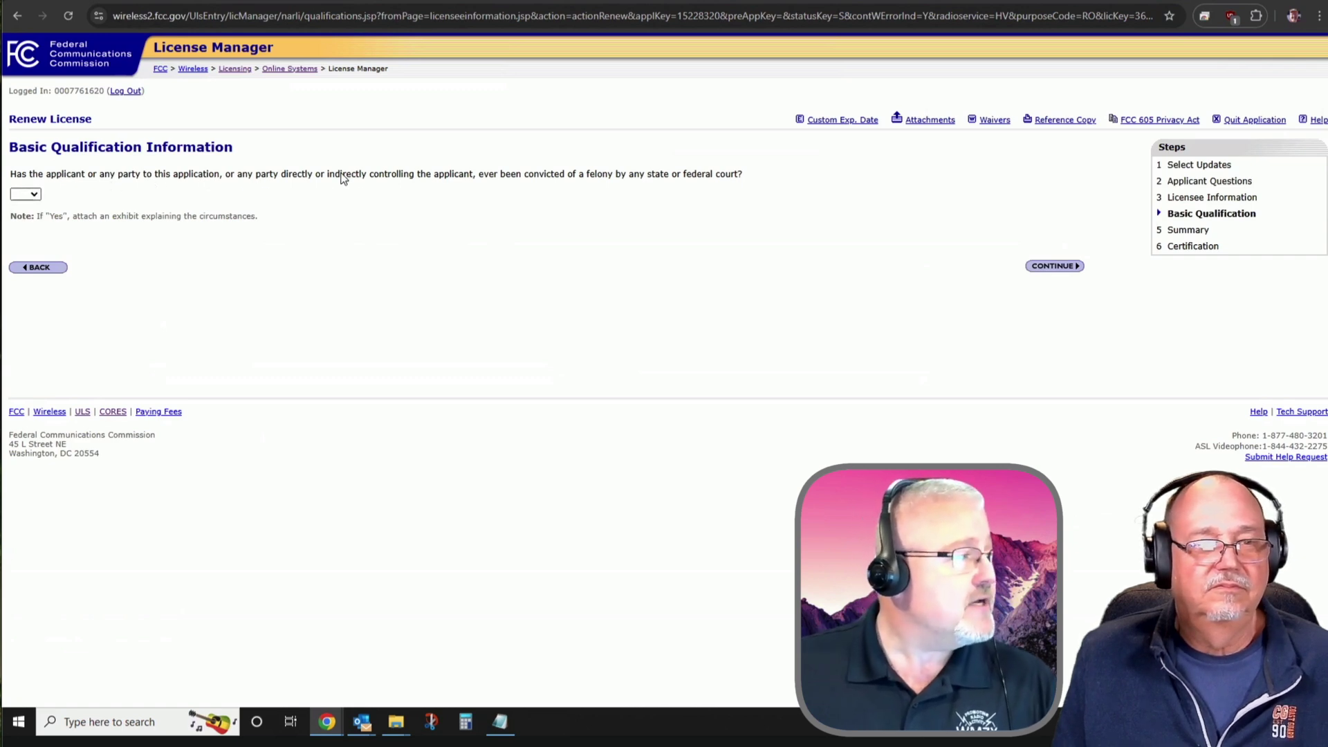
Step: Select No for the felony conviction question and proceed to the renewal Summary
left_click(33, 195)
left_click(26, 245)
left_click(1059, 272)
Step: Certify the WM7X renewal with the signer's name and title, then submit it
left_click(715, 459)
left_click(93, 455)
left_click(150, 477)
left_click(105, 475)
left_click(95, 557)
Step: Log in to CORES with the saved credentials and request an emailed security code
left_click(183, 430)
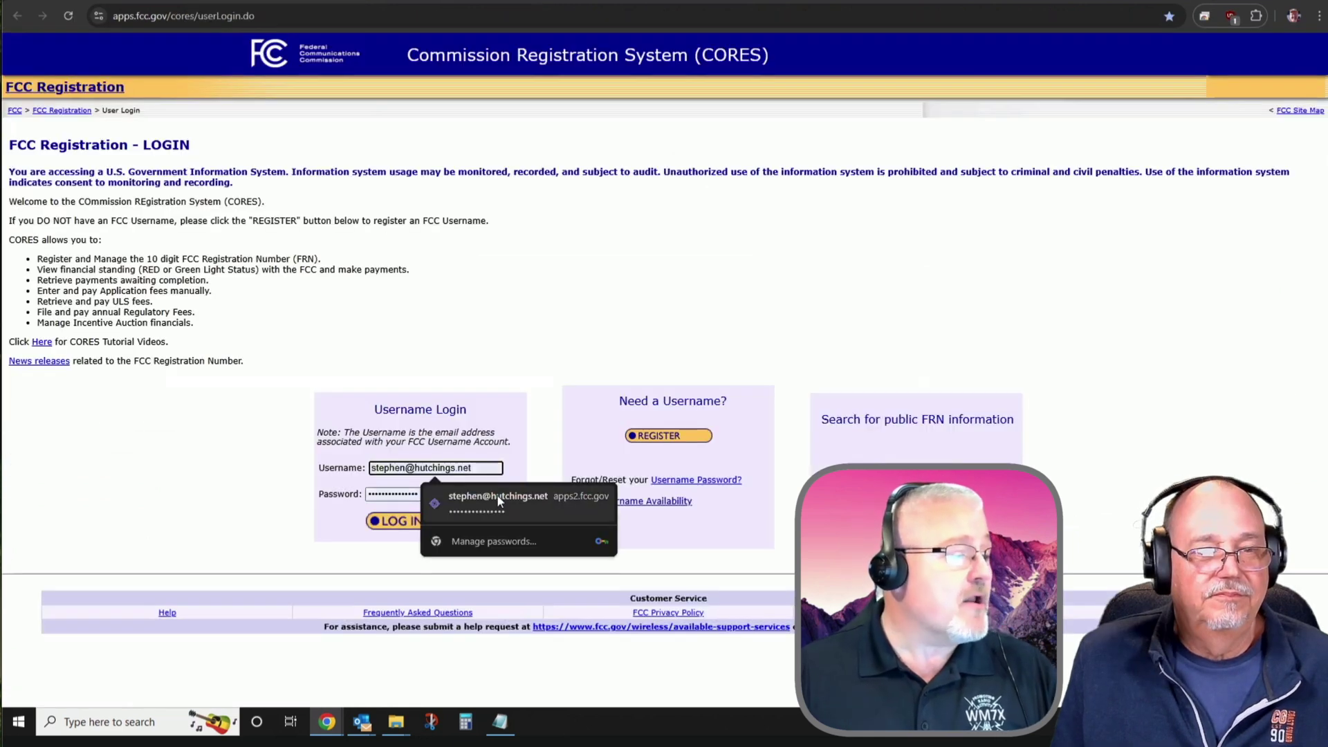
left_click(497, 493)
left_click(408, 516)
left_click(668, 235)
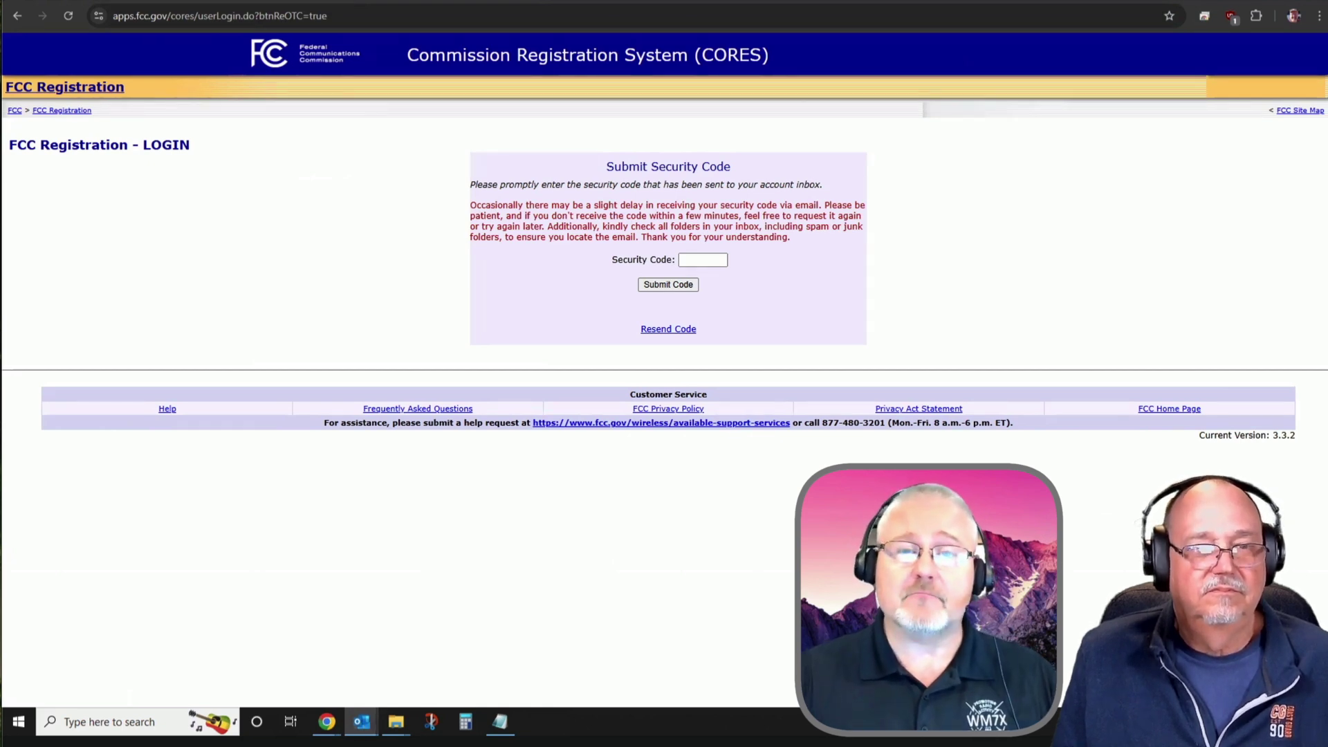
Step: Paste the emailed security code into CORES and submit it to sign in
left_click(715, 259)
right_click(707, 260)
left_click(762, 408)
left_click(674, 282)
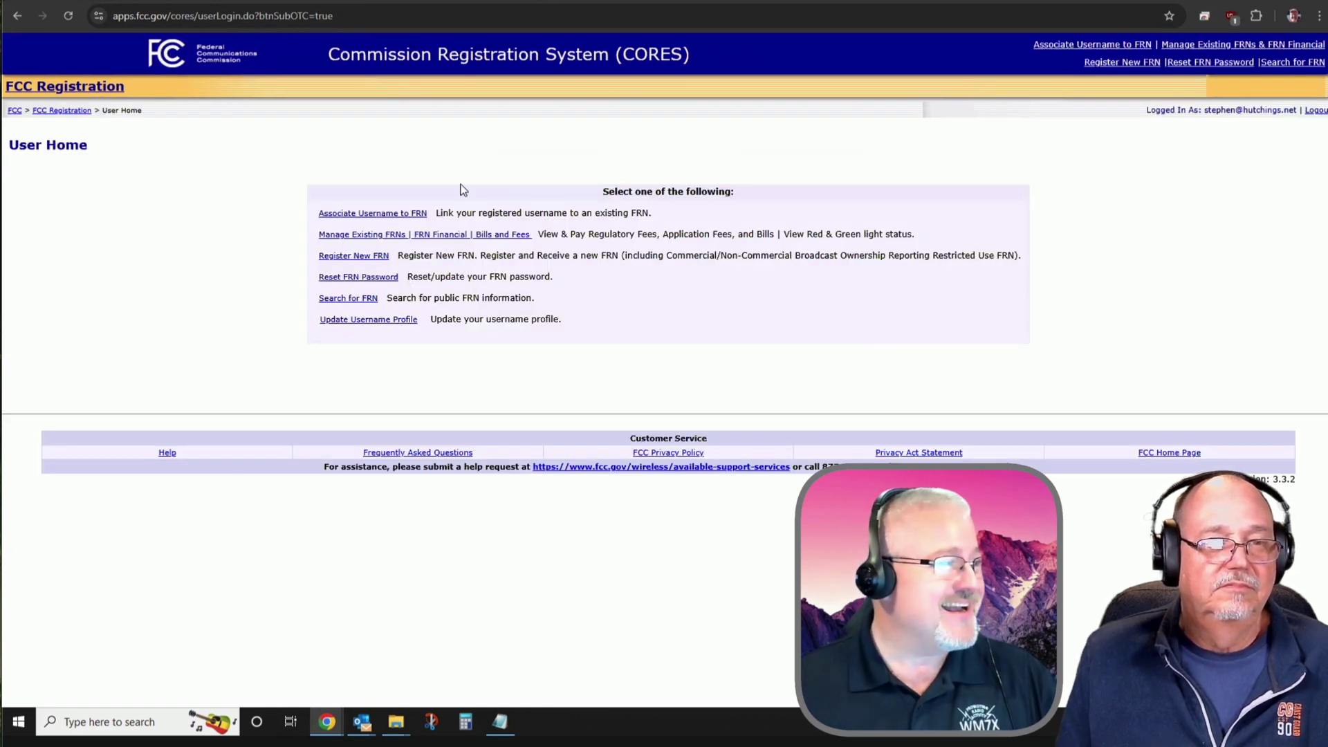
left_click(452, 238)
Step: Open FRN Financial, view payments for the first FRN, and start paying the $35.00 fee
left_click(412, 310)
left_click(1032, 250)
left_click_drag(1021, 250, 388, 238)
left_click(1033, 253)
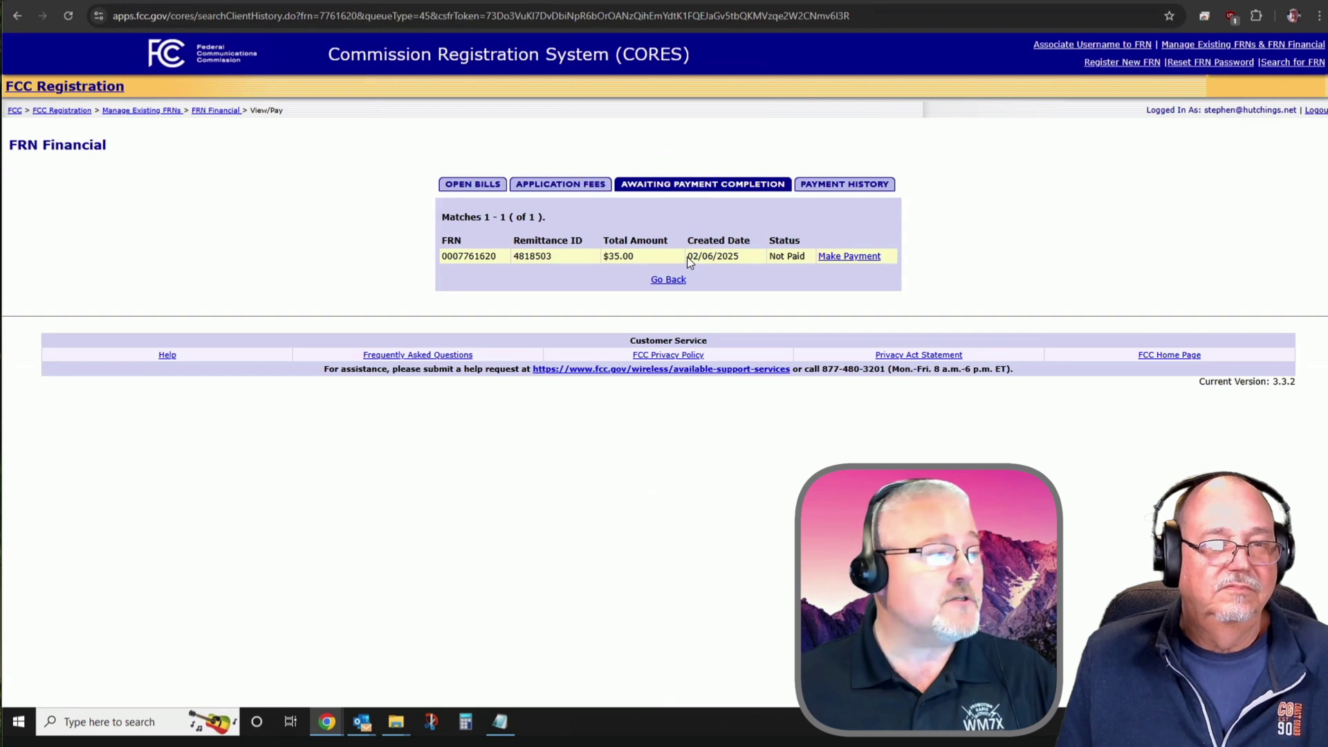
left_click(833, 261)
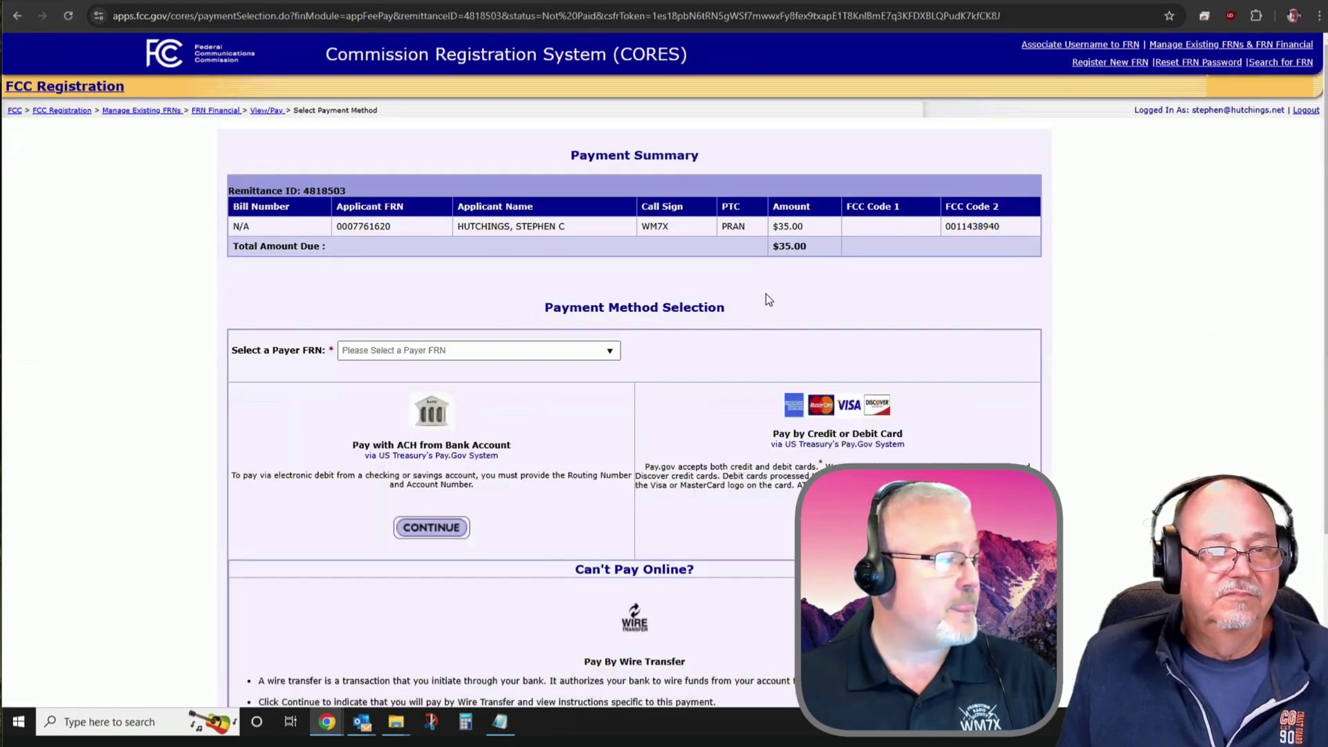
Step: Set the licensee's own FRN as payer for the $35.00 WM7X payment
left_click(602, 352)
left_click(484, 408)
left_click(1119, 384)
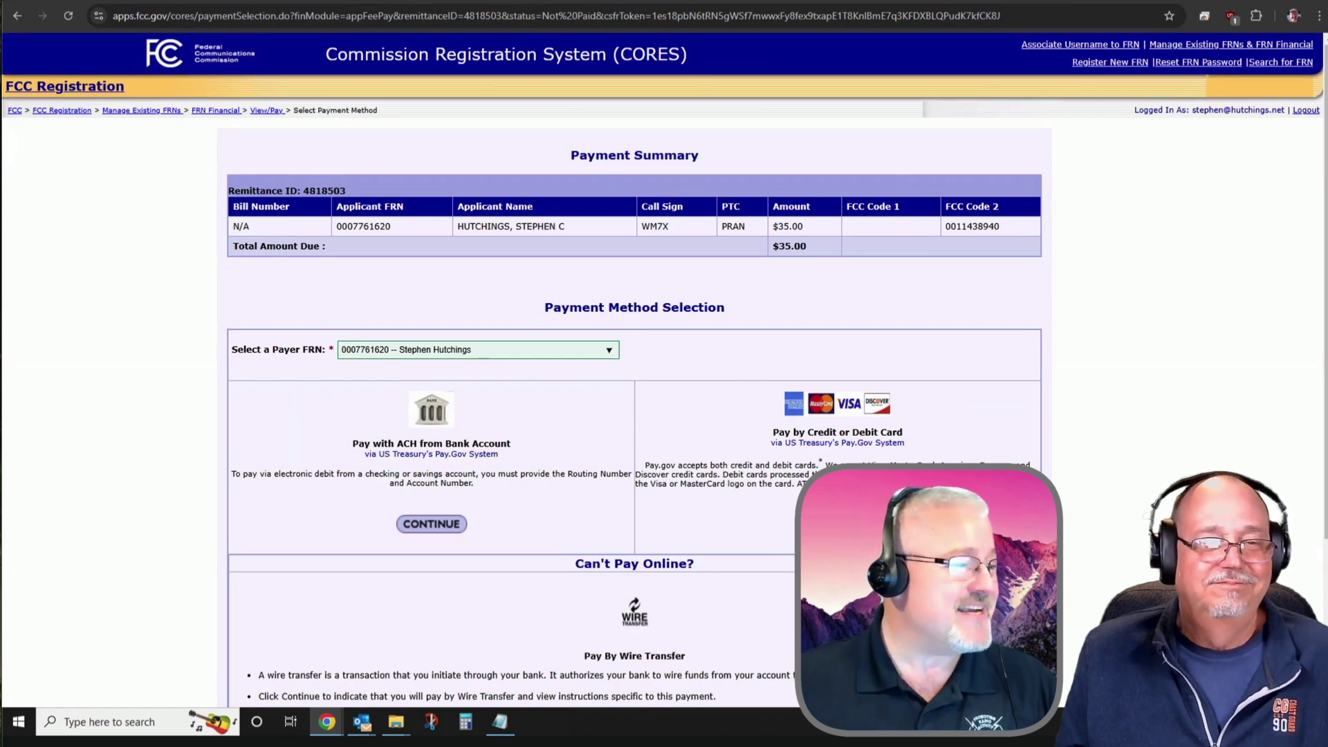